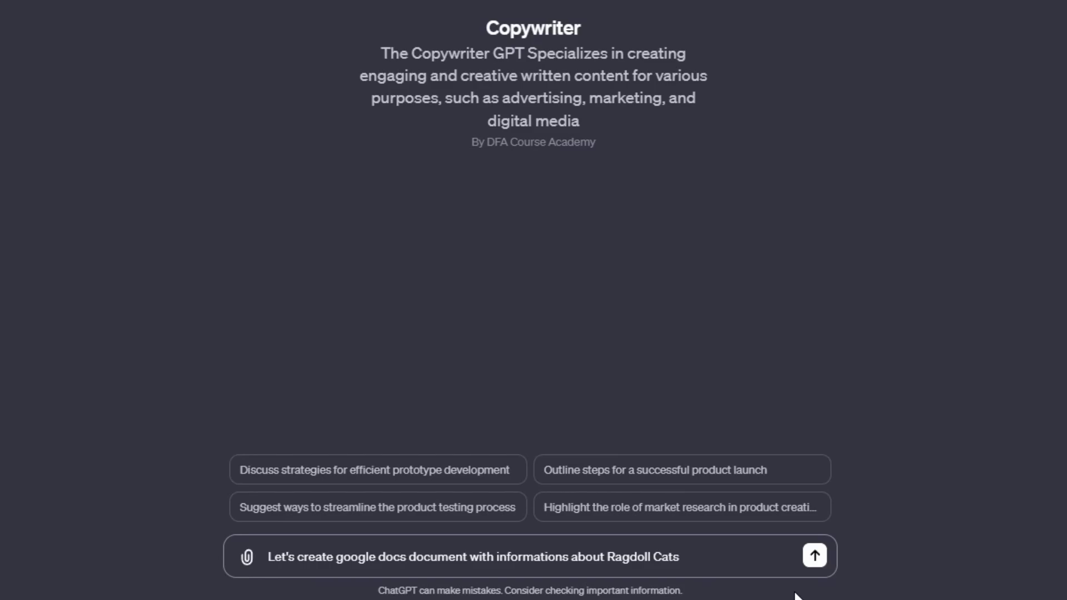
Send Copywriter the request to create a Google Docs document about Ragdoll Cats.
key(Return)
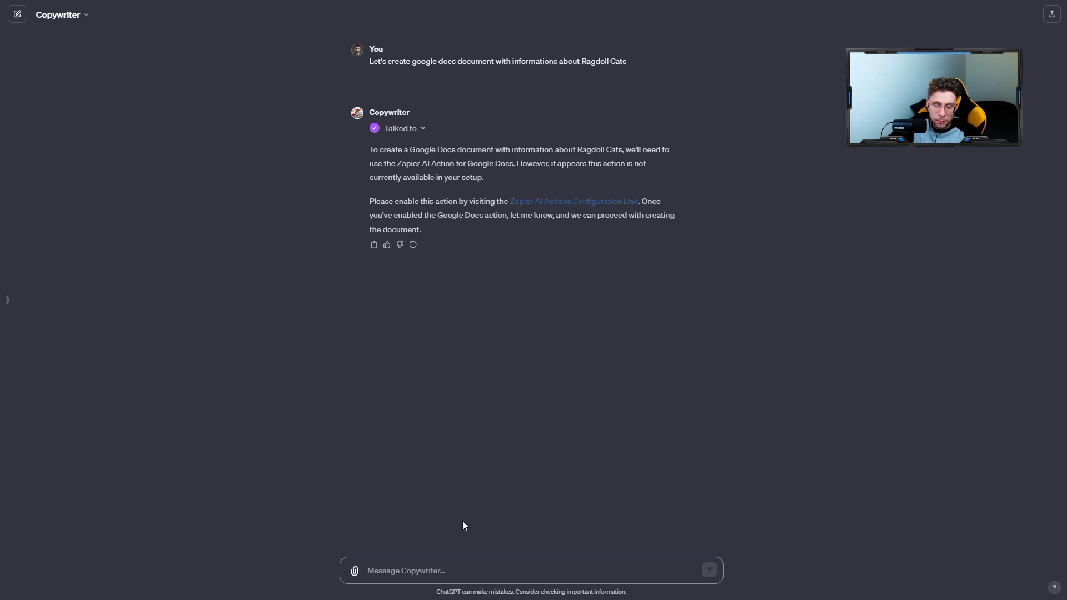
Start a follow-up message asking Copywriter which AI Action needs enabling.
click(464, 565)
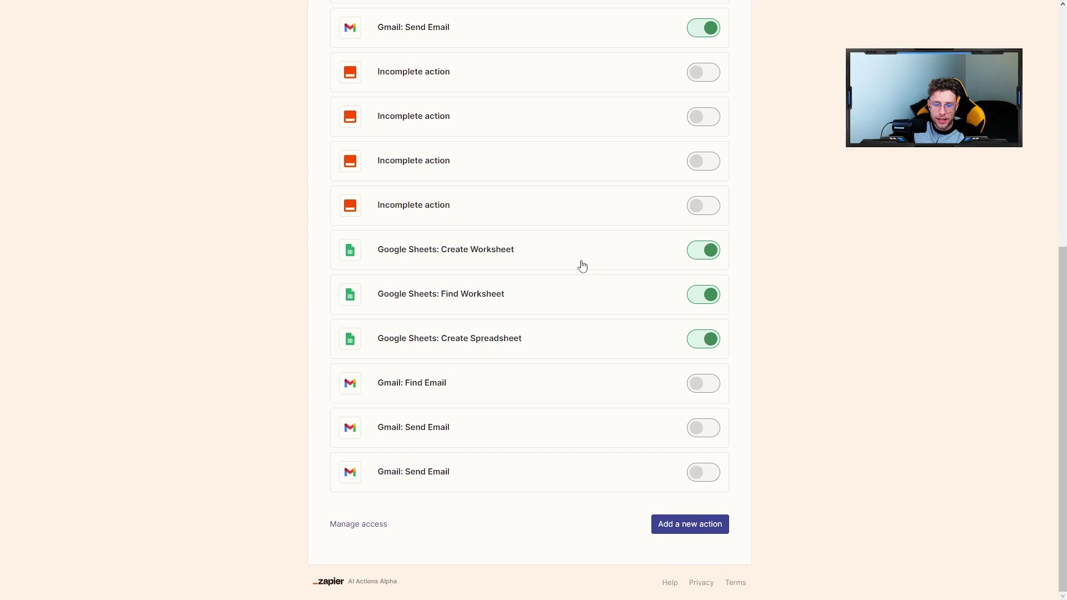
Add and enable the Google Docs: Create Document from Template action with the connected account.
click(704, 526)
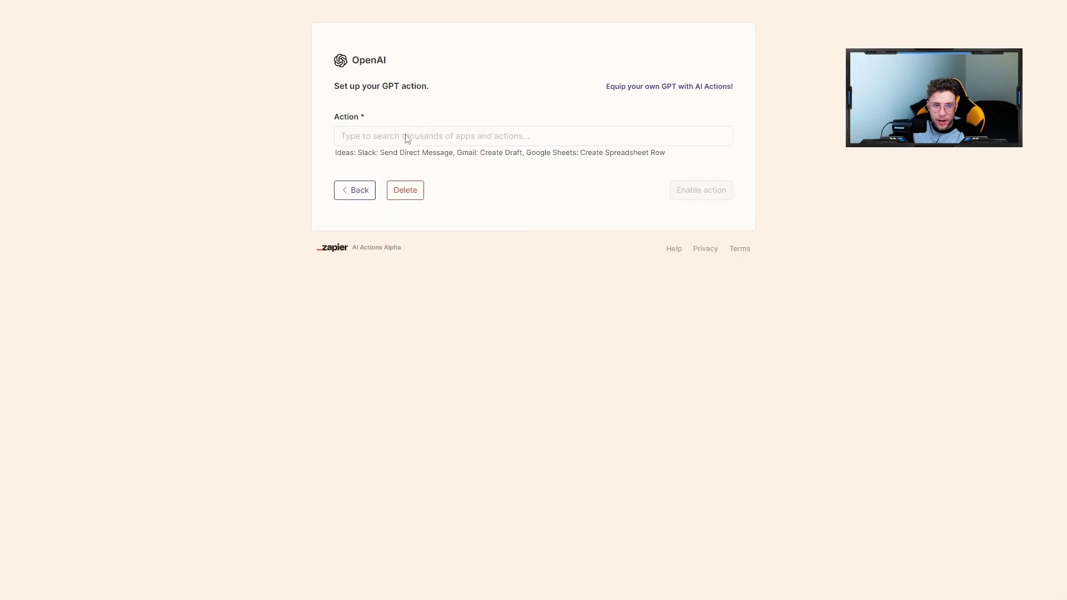
click(406, 135)
text(Go)
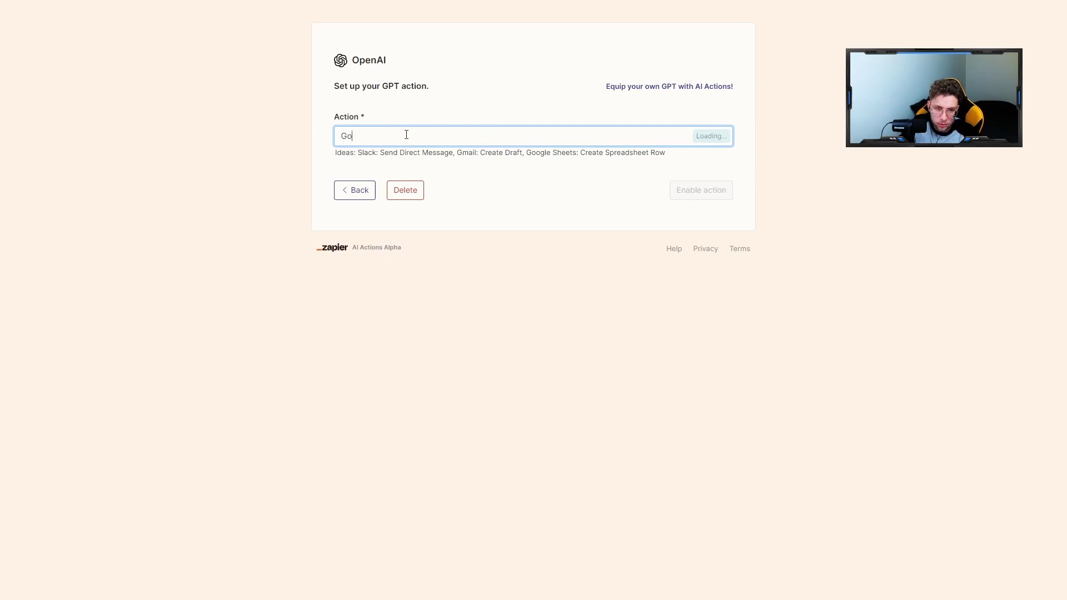
text(ogle Docs:)
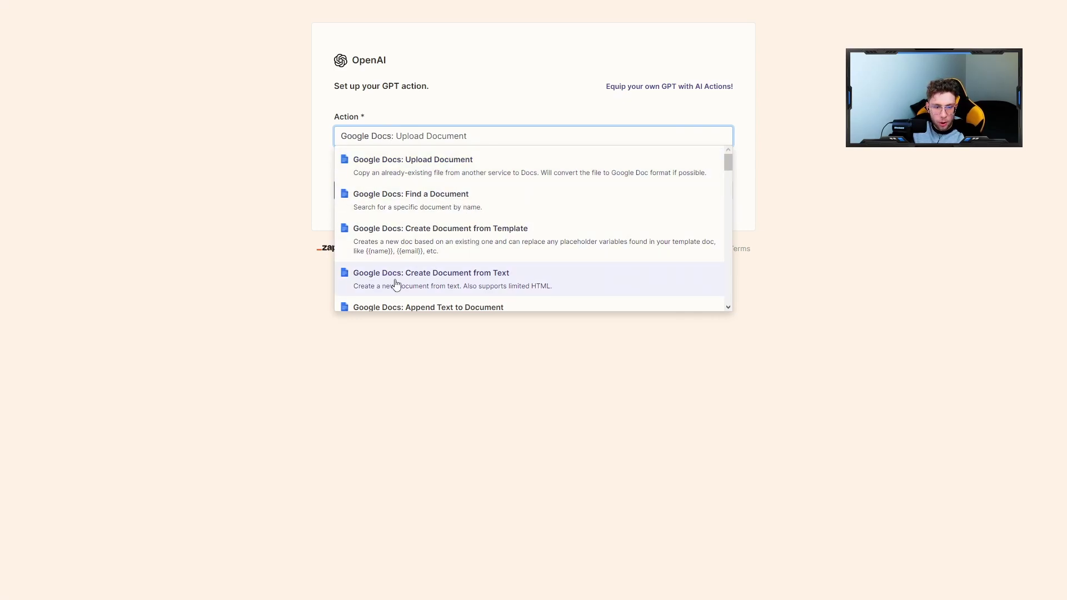
scroll(398, 280, down, 1)
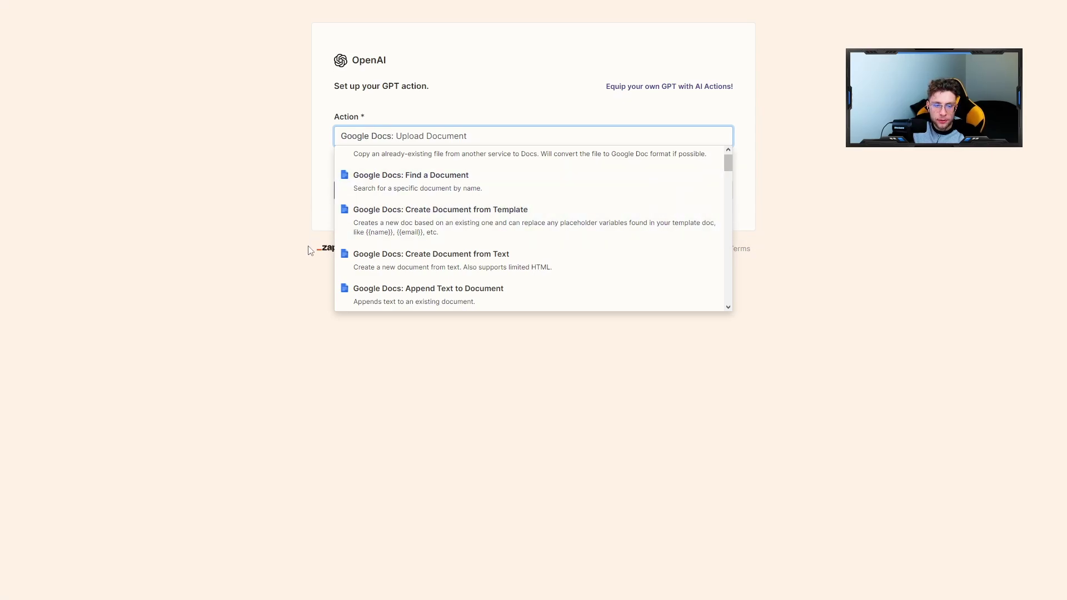
click(518, 222)
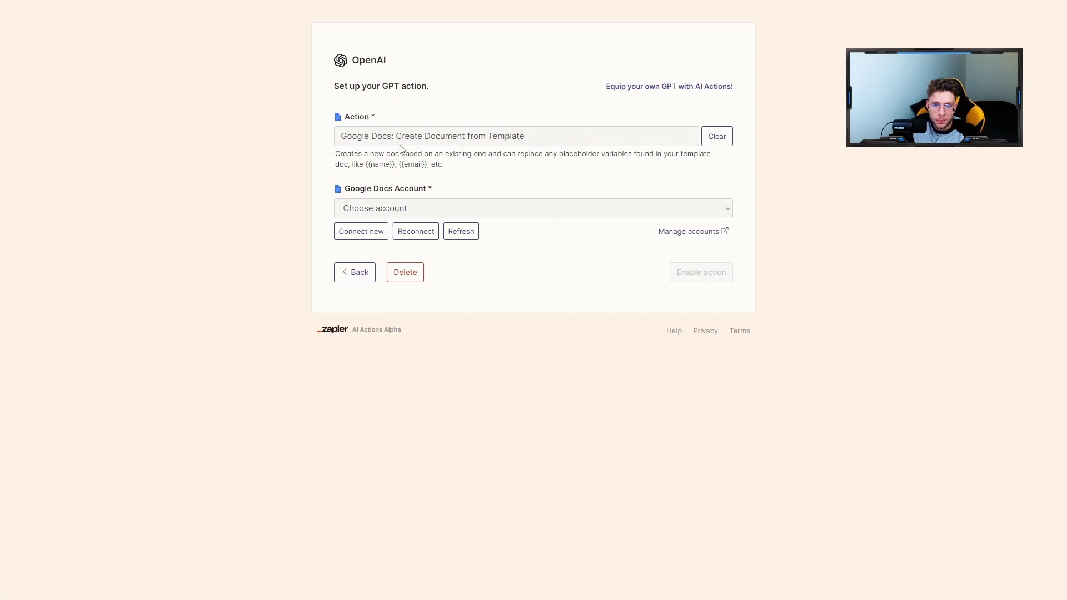
click(484, 217)
click(478, 225)
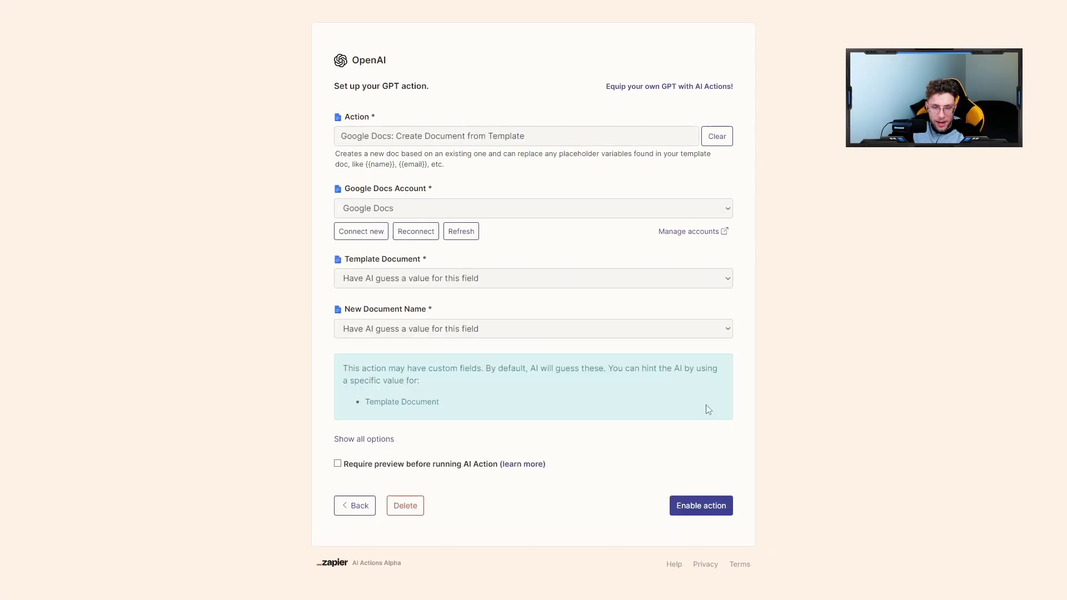
click(701, 510)
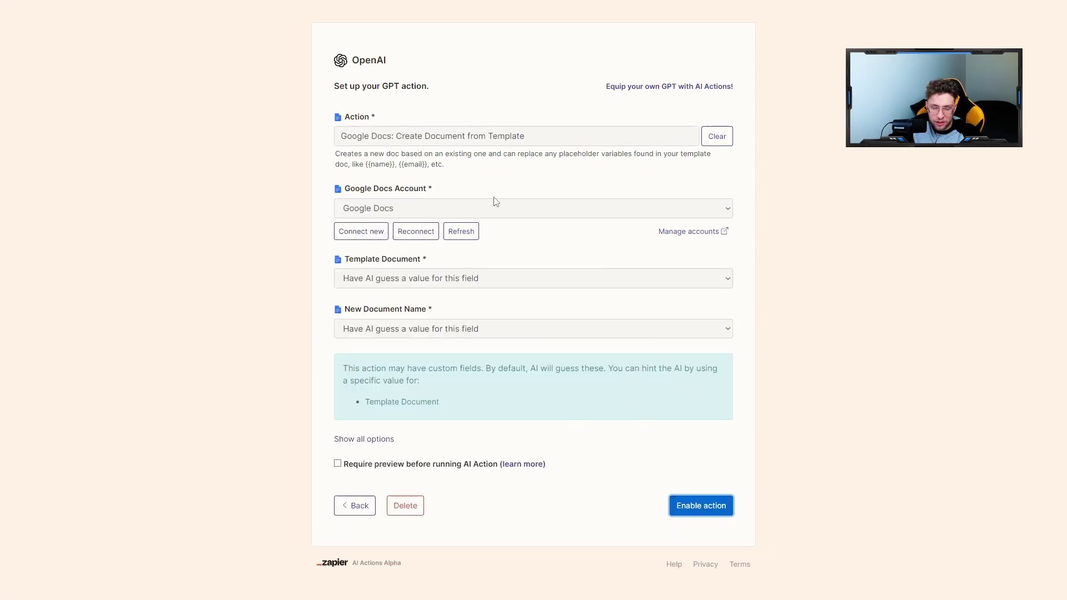
Add and enable the Google Docs: Create Document from Text action with the connected account.
scroll(534, 195, down, 8)
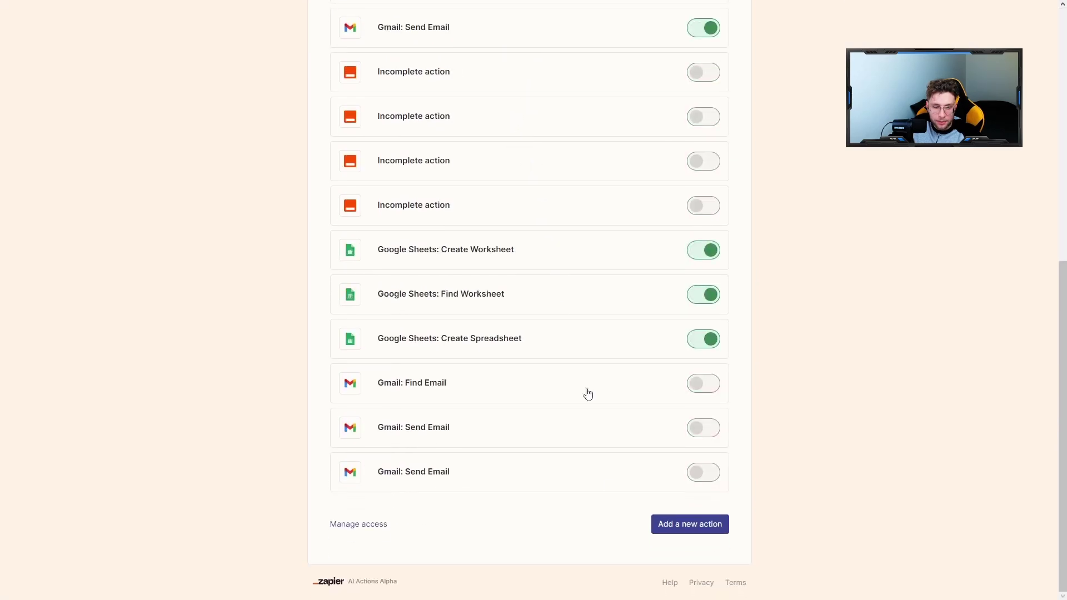
click(703, 524)
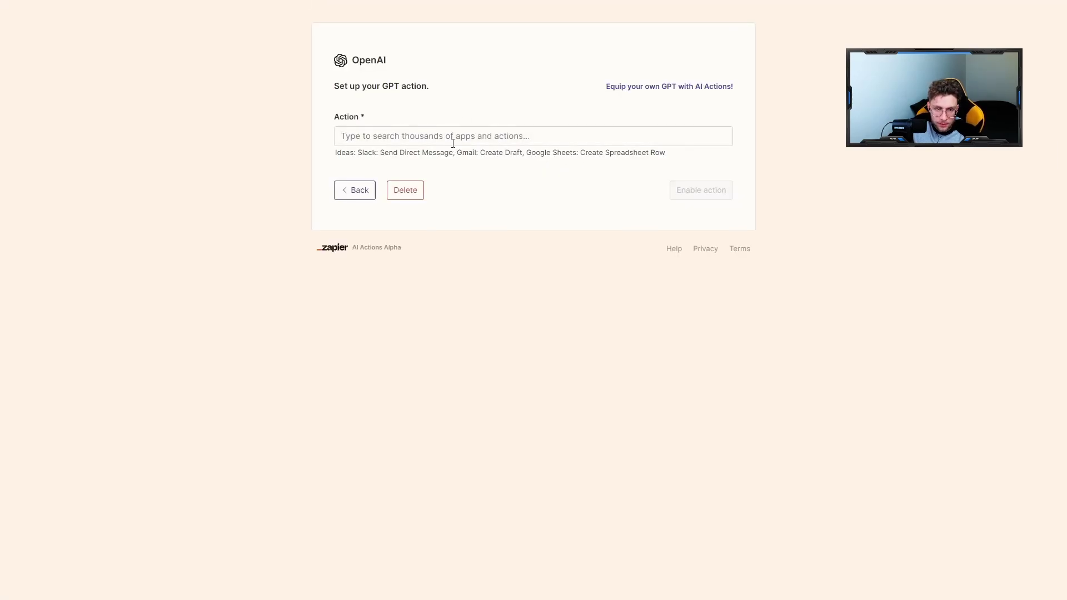
click(453, 143)
text(Google )
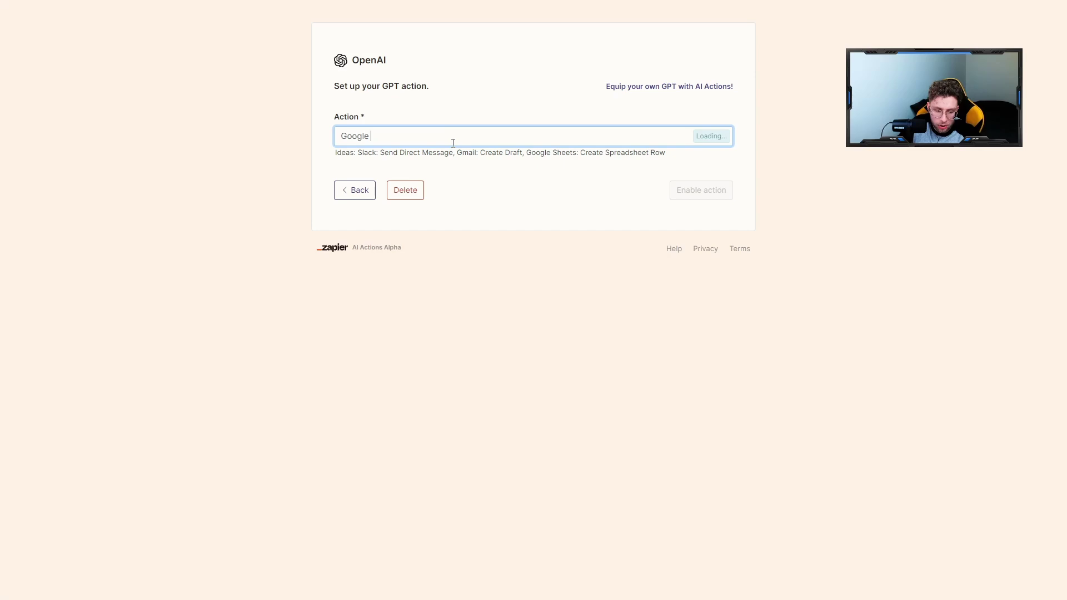
text(Docs:)
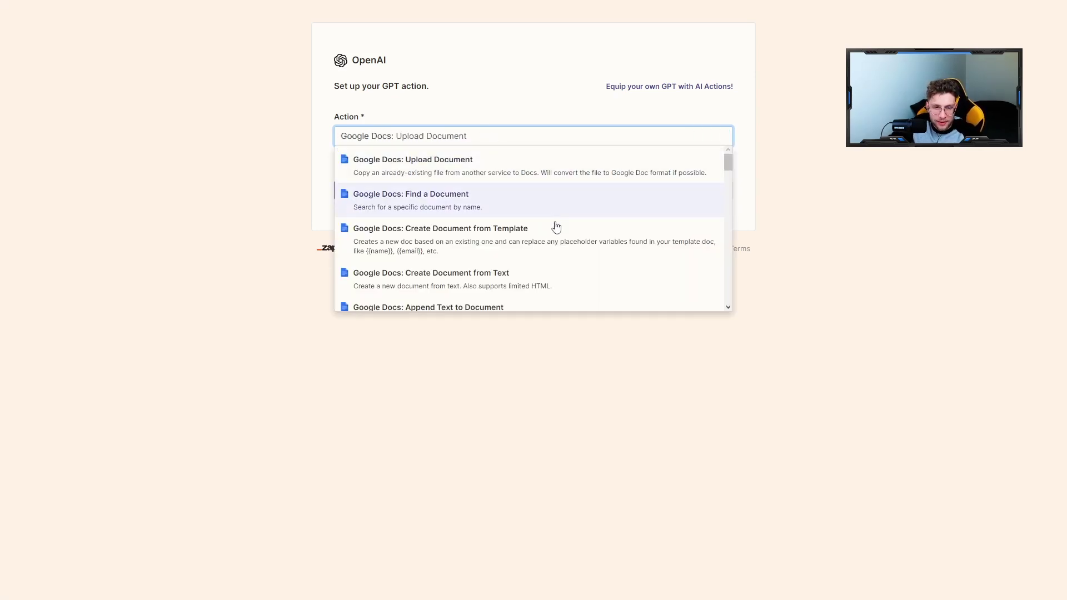
scroll(545, 262, down, 1)
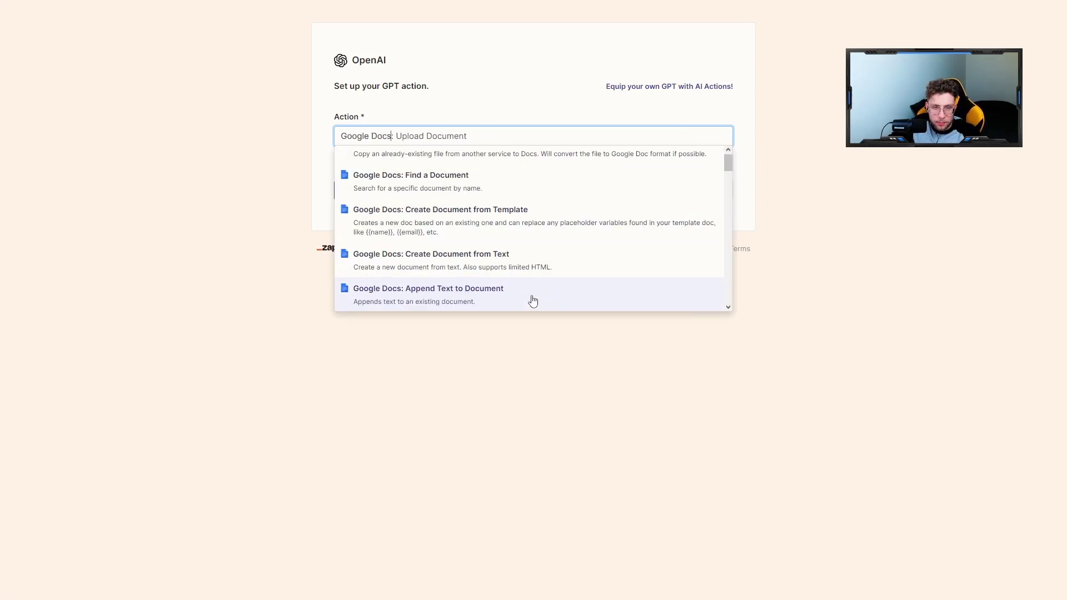
click(524, 271)
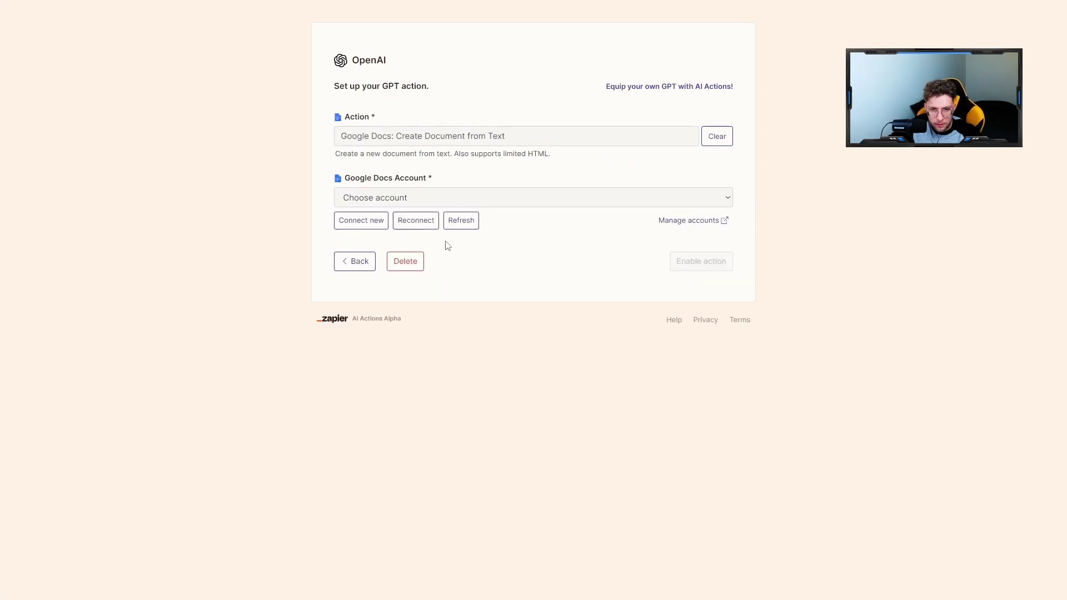
click(412, 200)
click(392, 211)
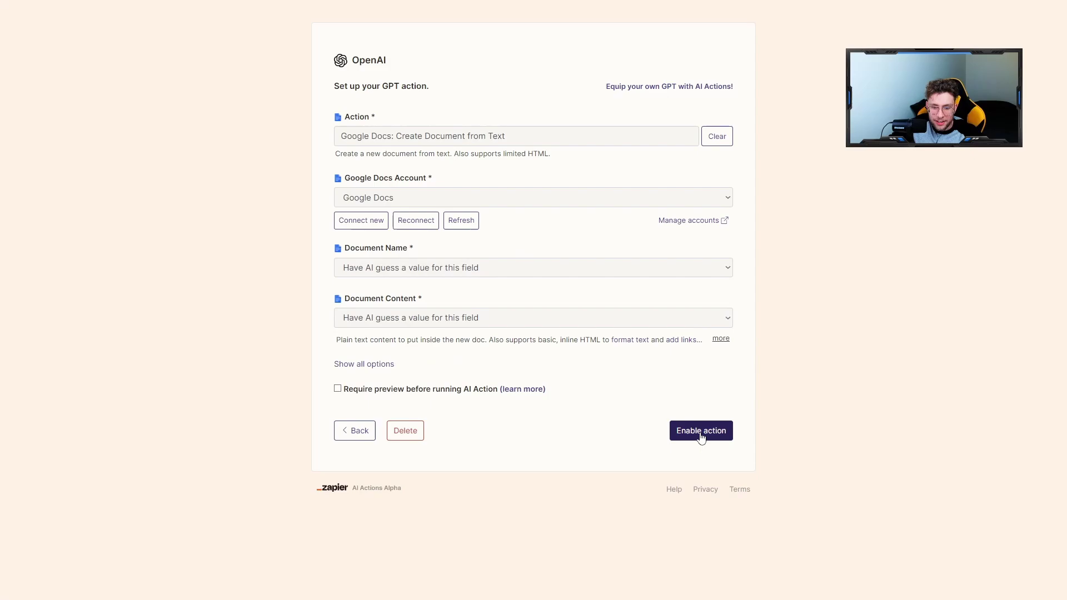
click(701, 431)
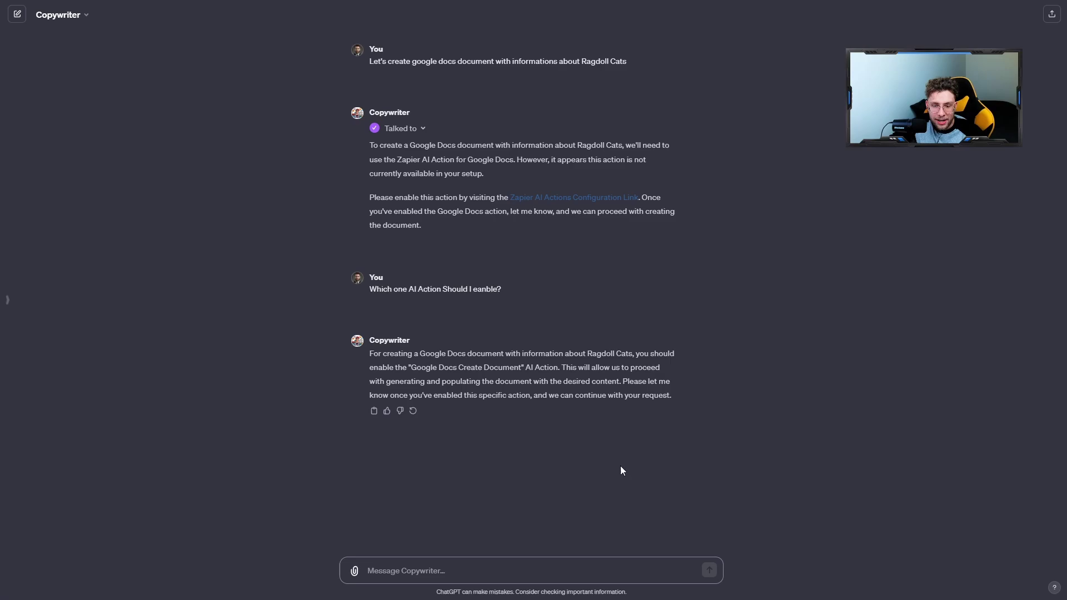
Reply "I have done it, let's now create this document with all of the informations", then select the original request.
click(561, 565)
text(I h)
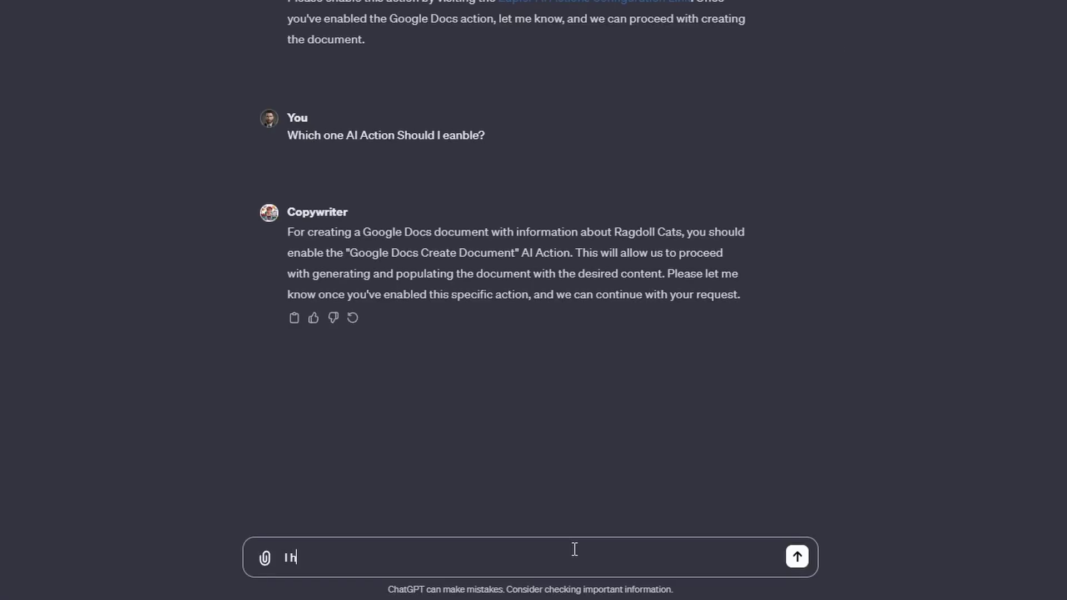
text(ave done it, let's now )
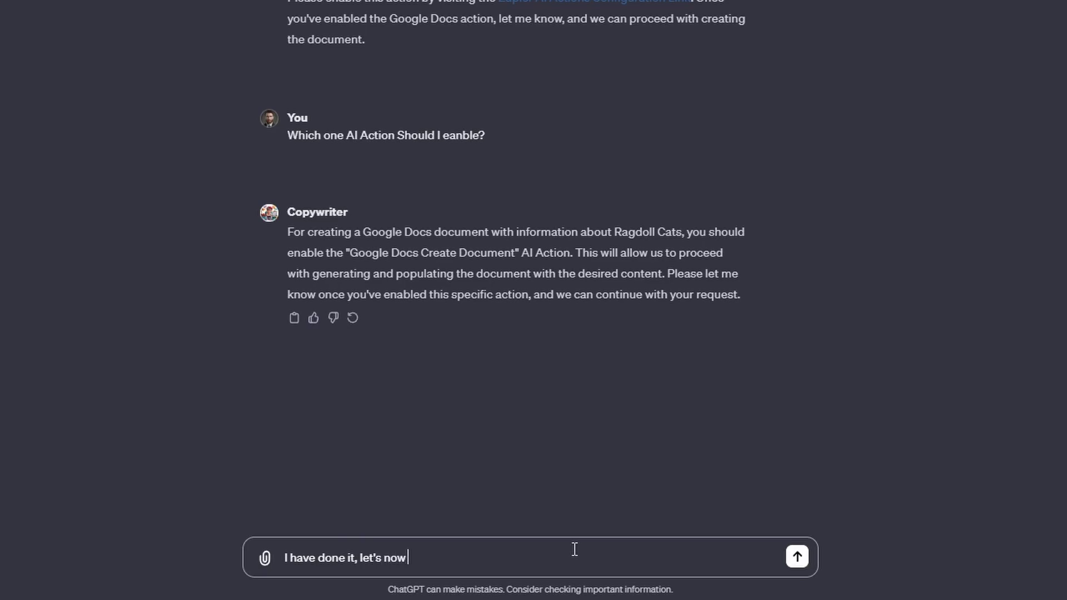
text(create this documen)
key(BackSpace)
key(BackSpace)
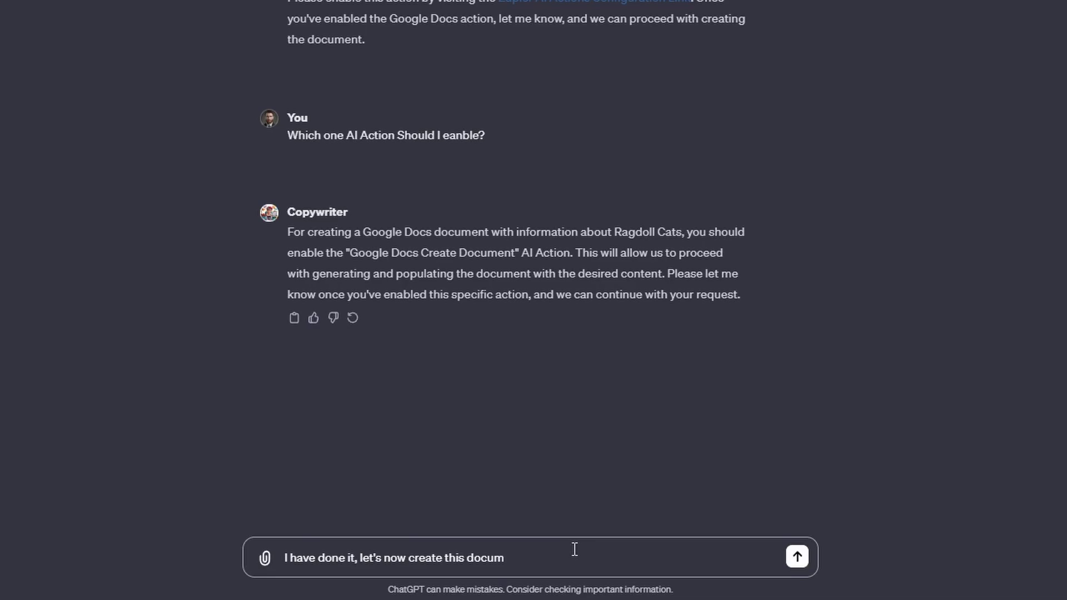
text(ent with all of the informations)
key(Return)
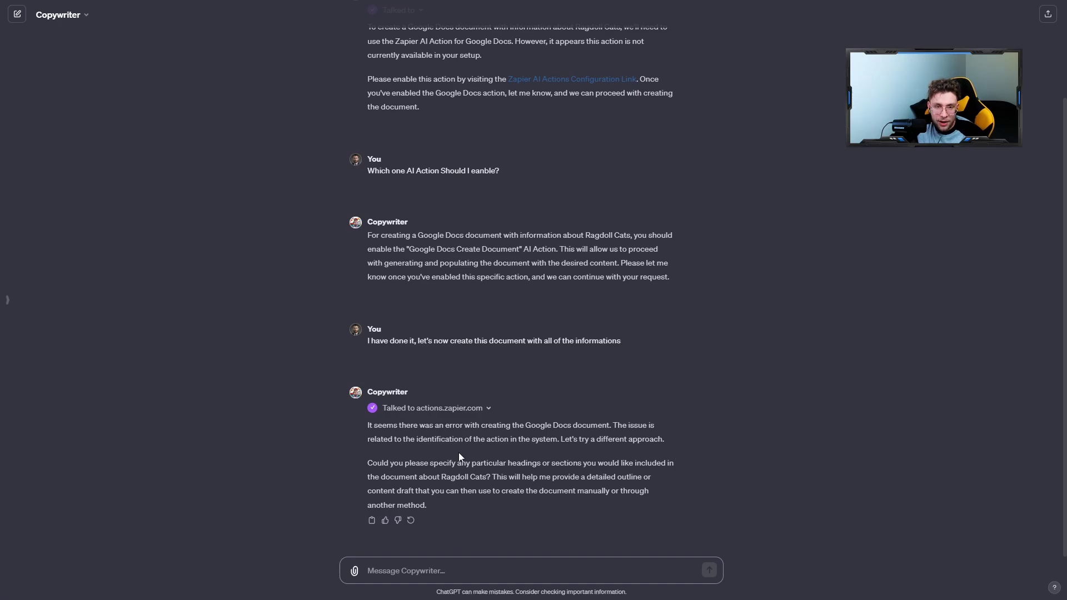
scroll(459, 452, up, 3)
drag(591, 66, 366, 67)
key(ctrl+c)
Paste and send the original Ragdoll Cats request in a new Copywriter chat.
click(18, 14)
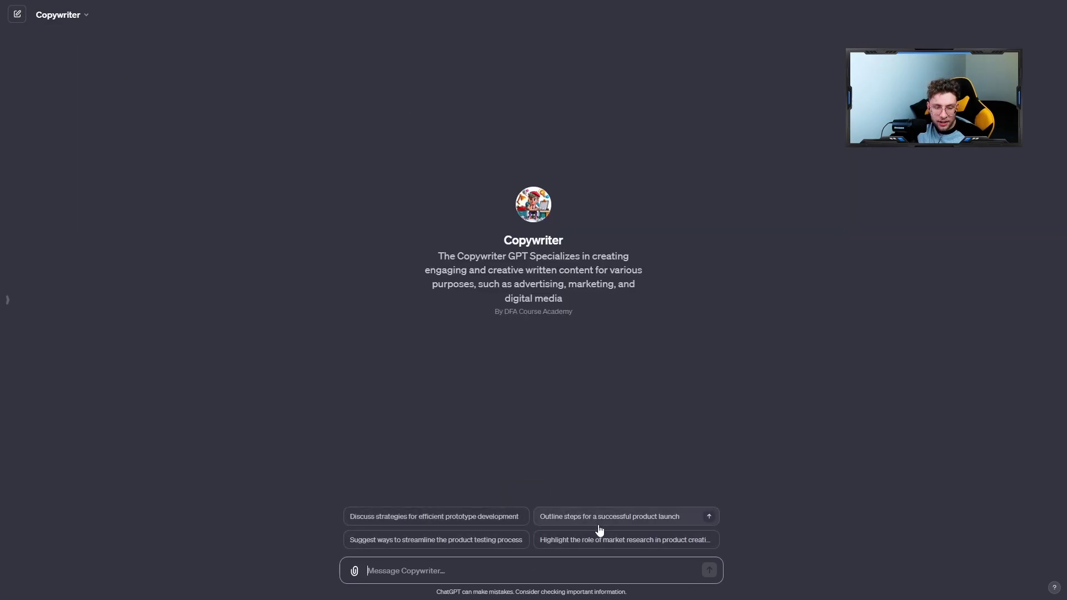
key(ctrl+v)
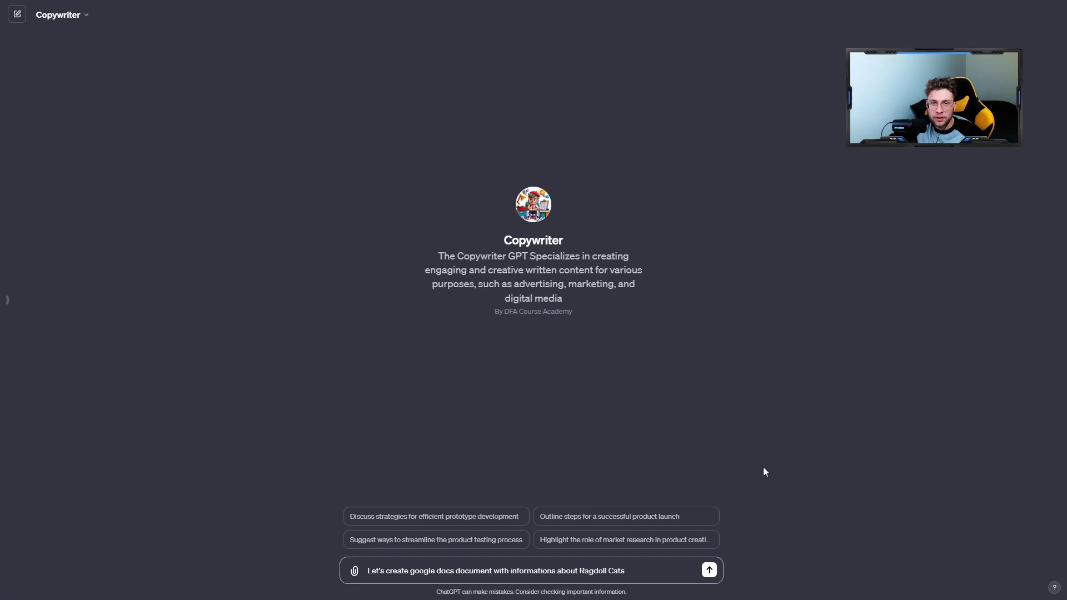
key(Return)
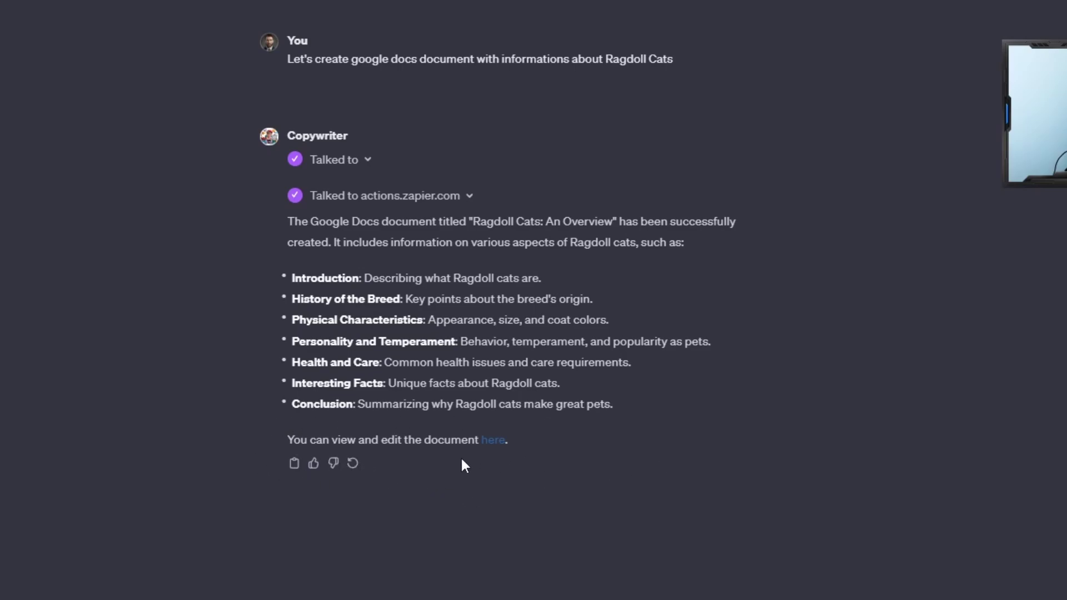
Open the link to the new Ragdoll Cats document.
right_click(495, 441)
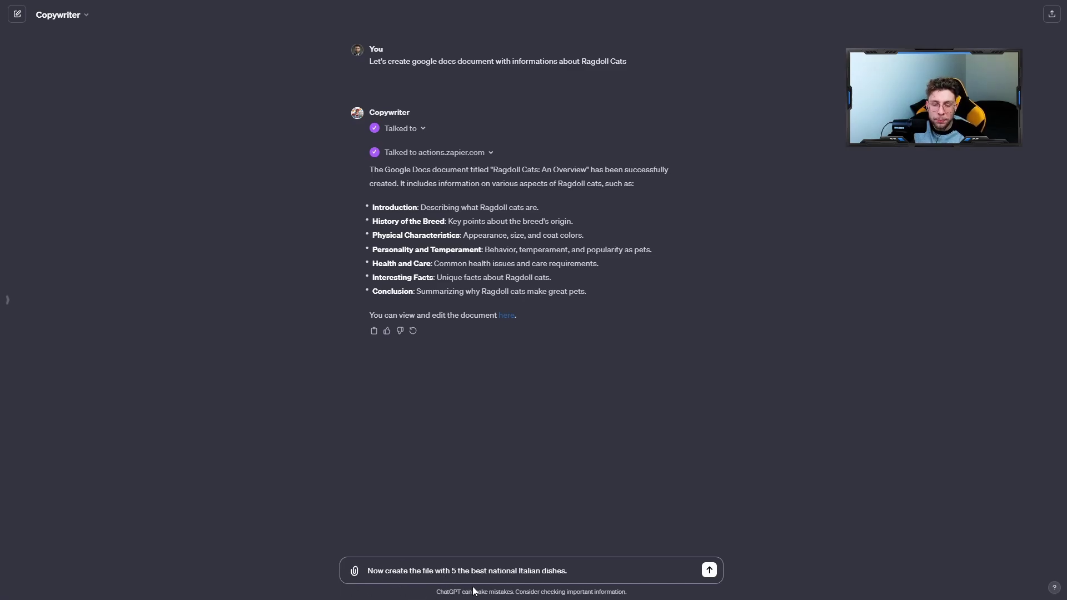
Send the request "Now create the file with 5 the best national Italian dishes.".
click(709, 570)
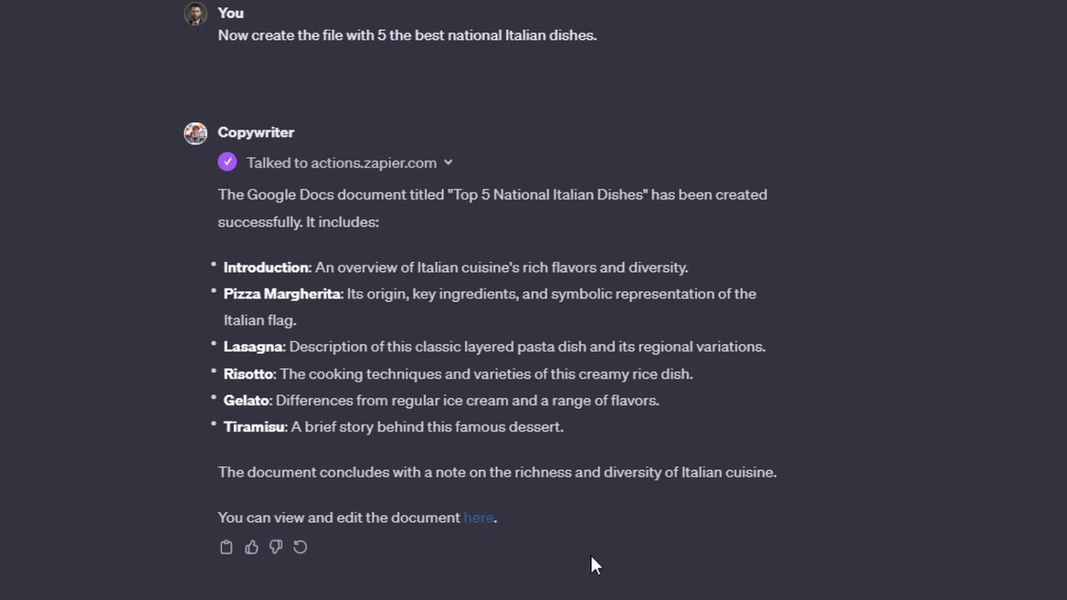
Open the Top 5 National Italian Dishes document and look over its dish paragraphs.
click(479, 522)
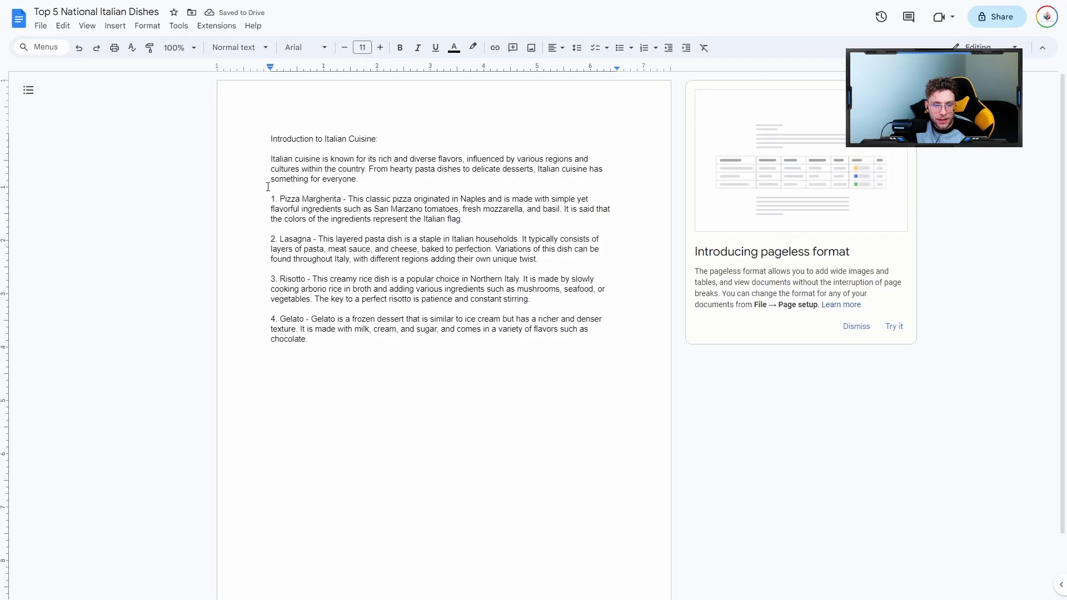
drag(268, 187, 602, 240)
click(617, 184)
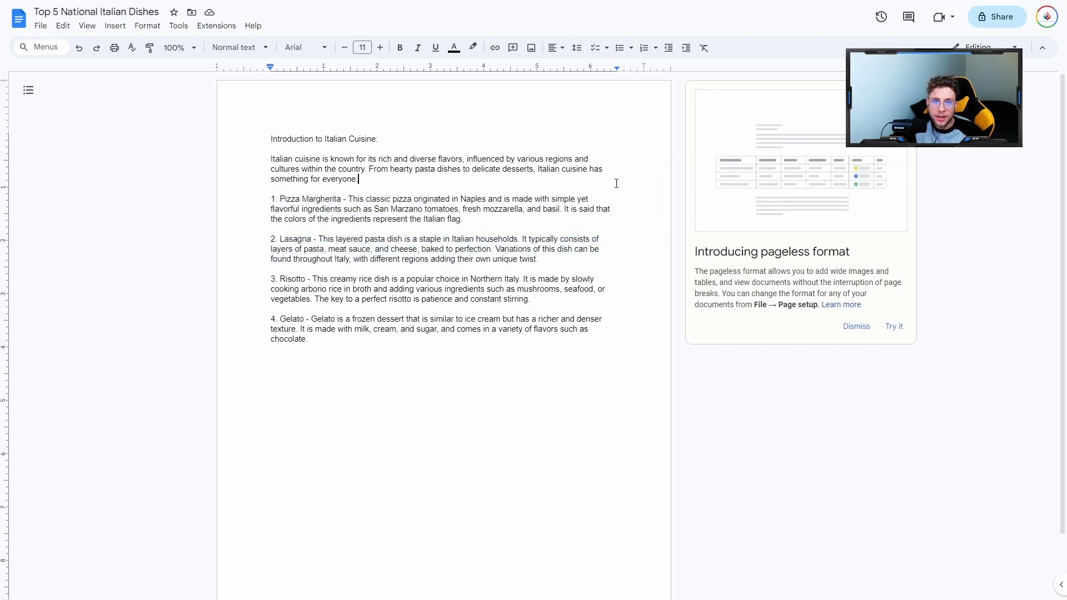